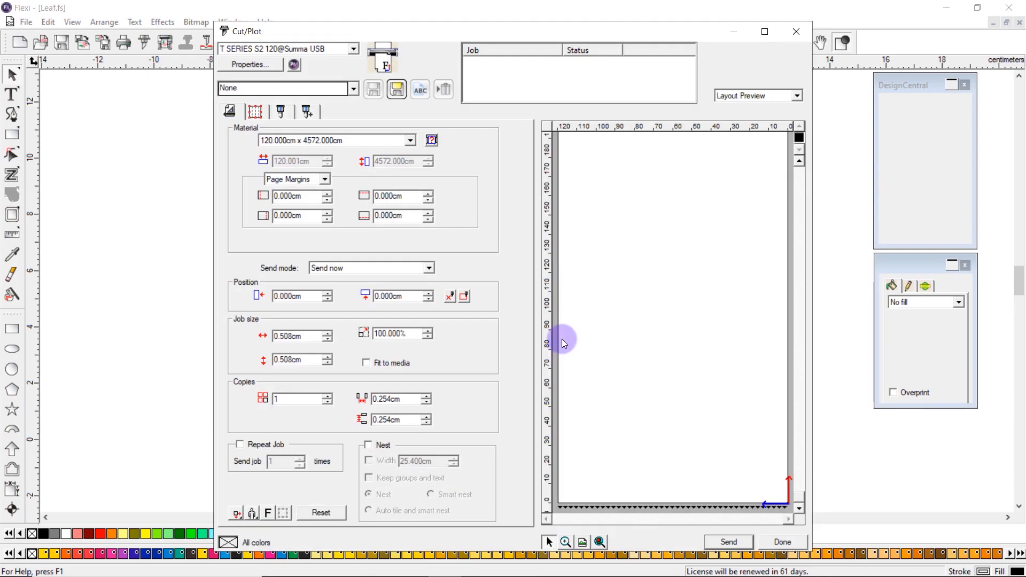
Close the Cut/Plot dialog, select the leaf bitmap and Autotrace the whole image.
key(Escape)
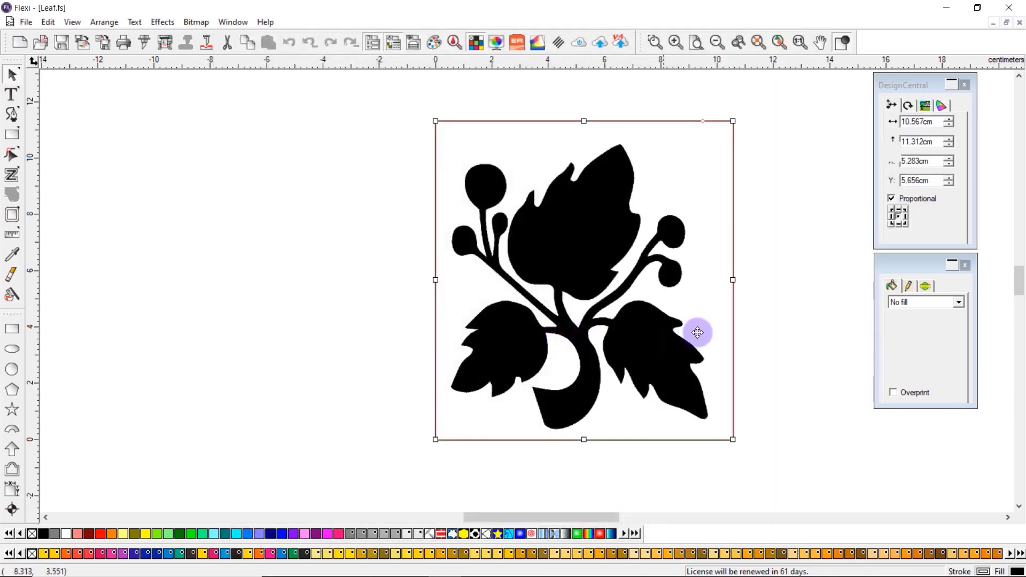
click(777, 299)
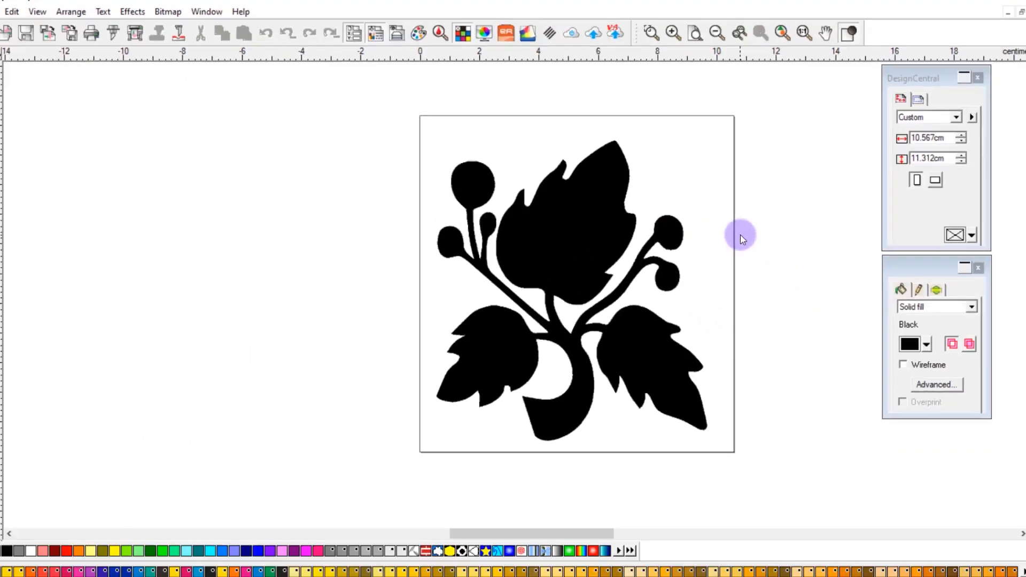
click(717, 209)
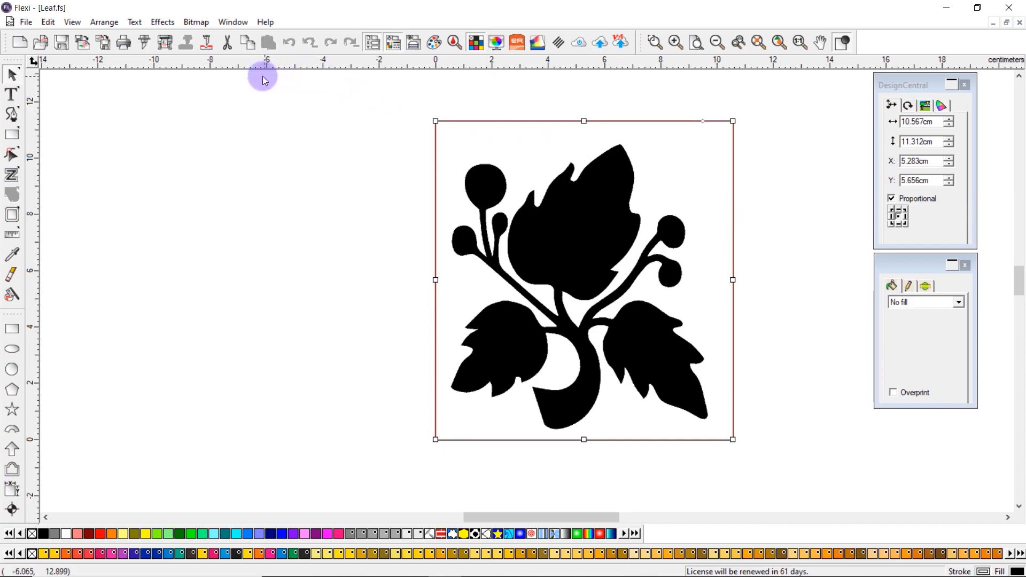
click(196, 22)
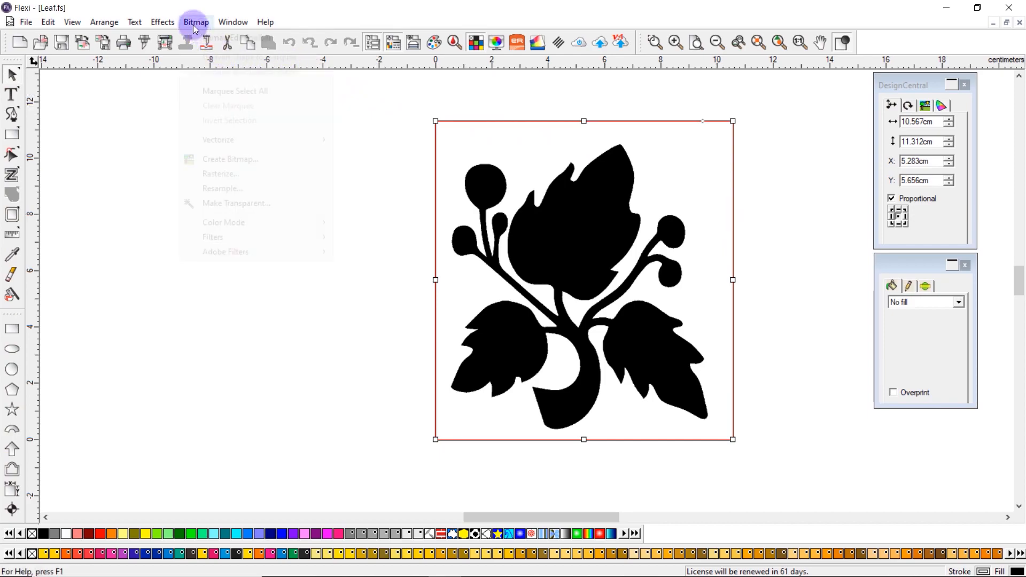
mouse_move(280, 139)
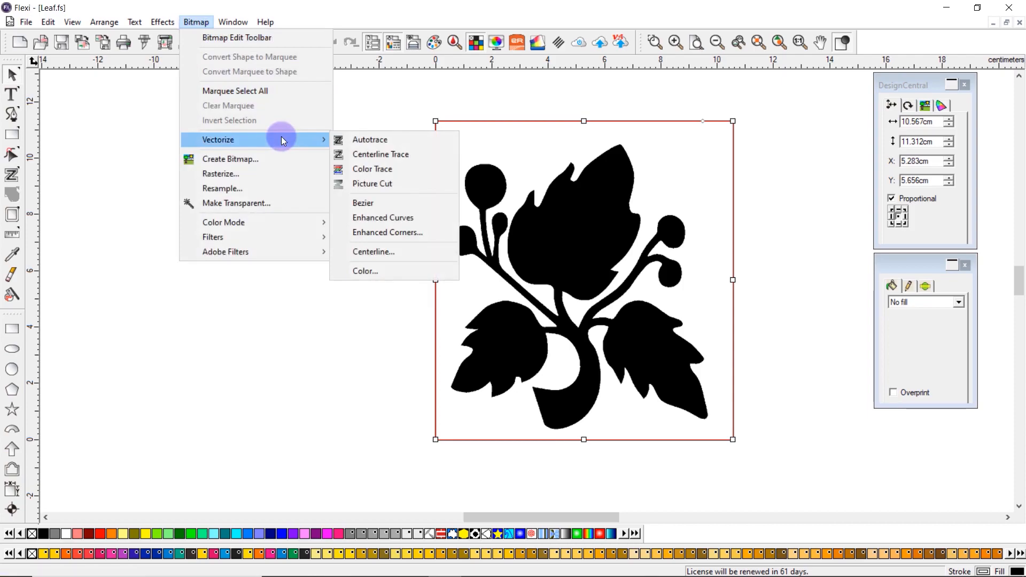
click(398, 143)
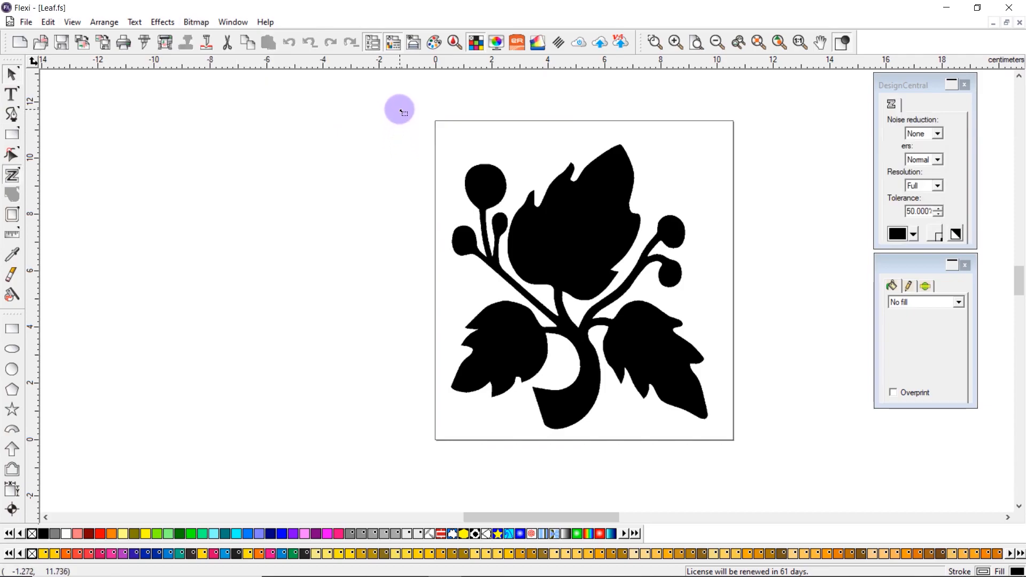
drag(400, 110, 803, 477)
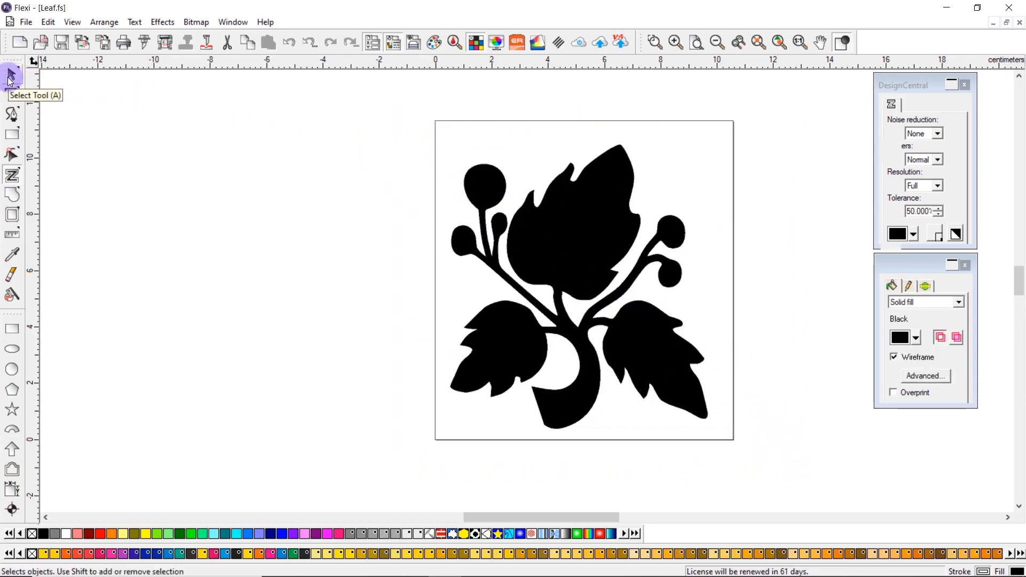
Move the traced leaf outline beside the original bitmap, onto the empty area left of the page, and deselect it.
click(11, 78)
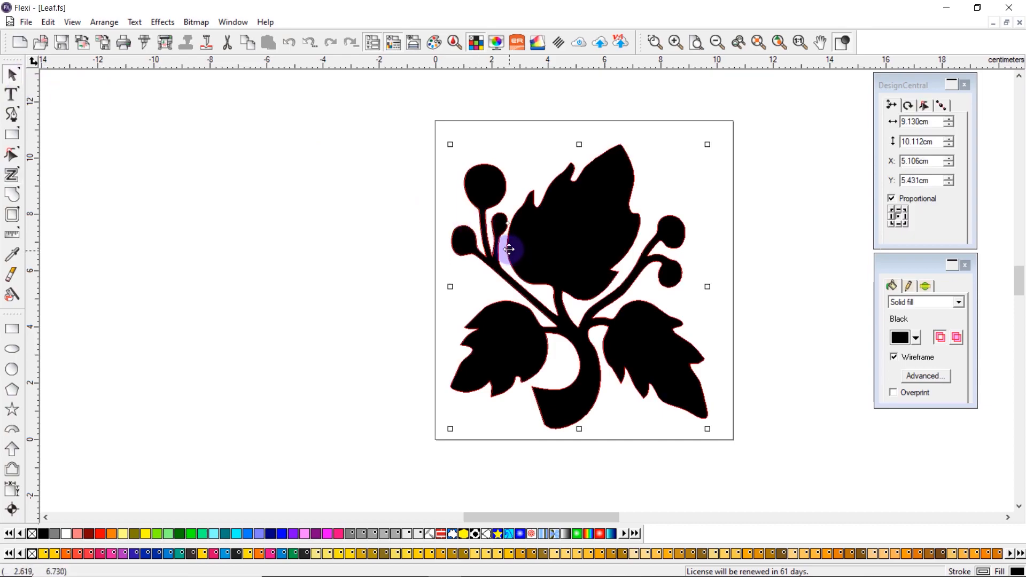
mouse_move(505, 249)
mouse_down()
mouse_move(290, 235)
mouse_move(205, 247)
mouse_up()
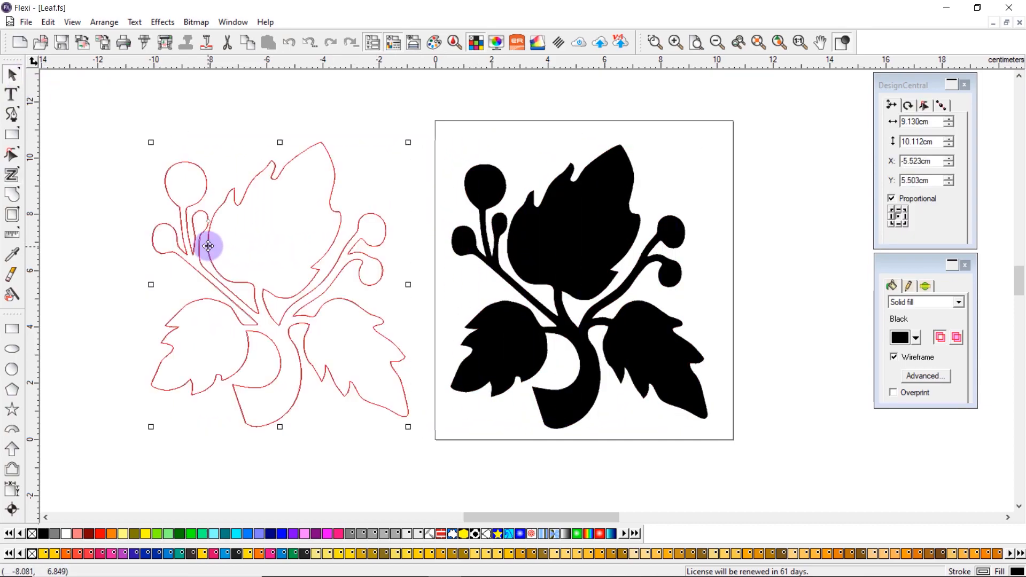
click(223, 138)
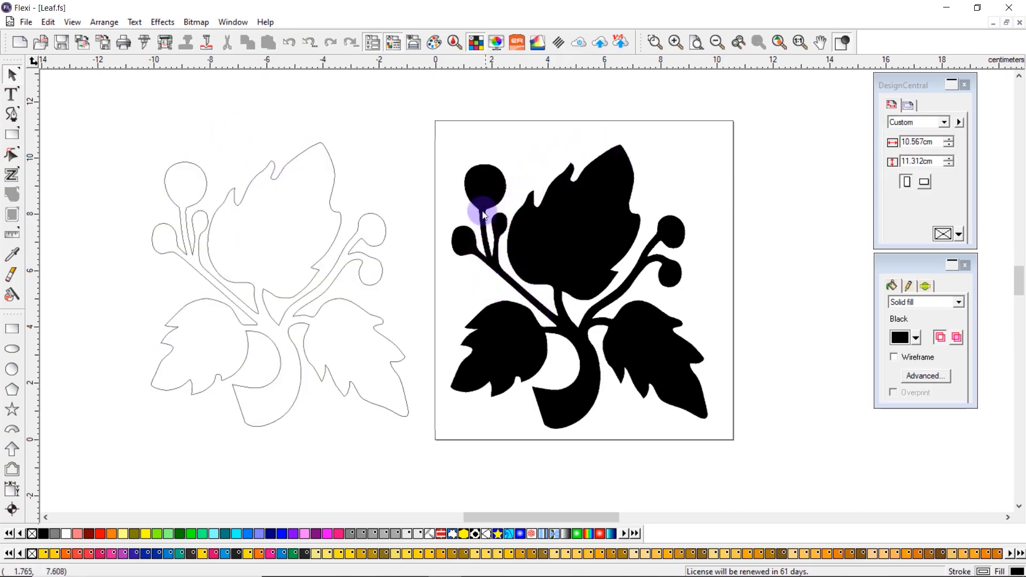
Open Cut/Plot for the traced leaf outline, set the job width to 30 cm, and close the dialog without sending.
click(341, 216)
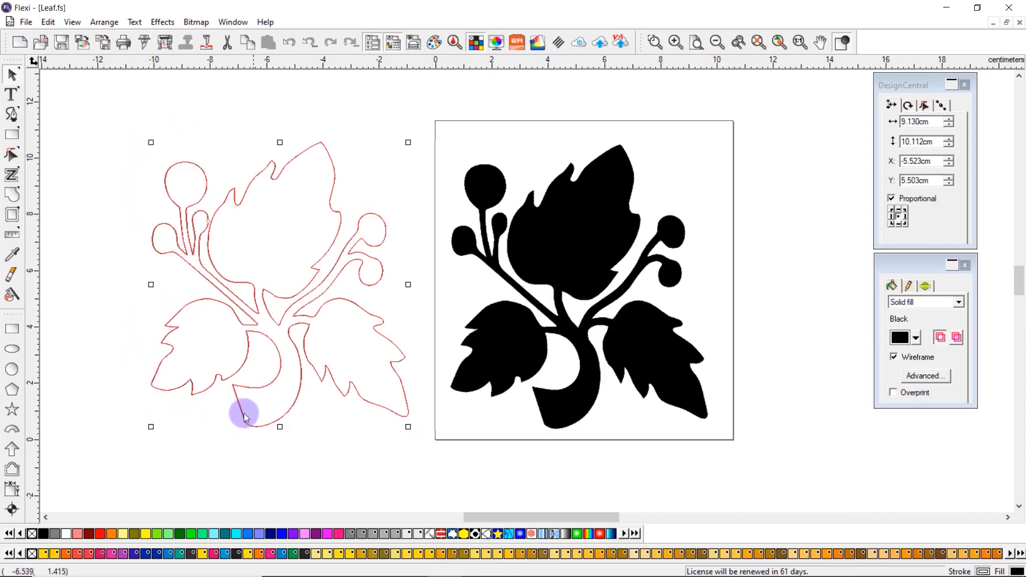
click(144, 50)
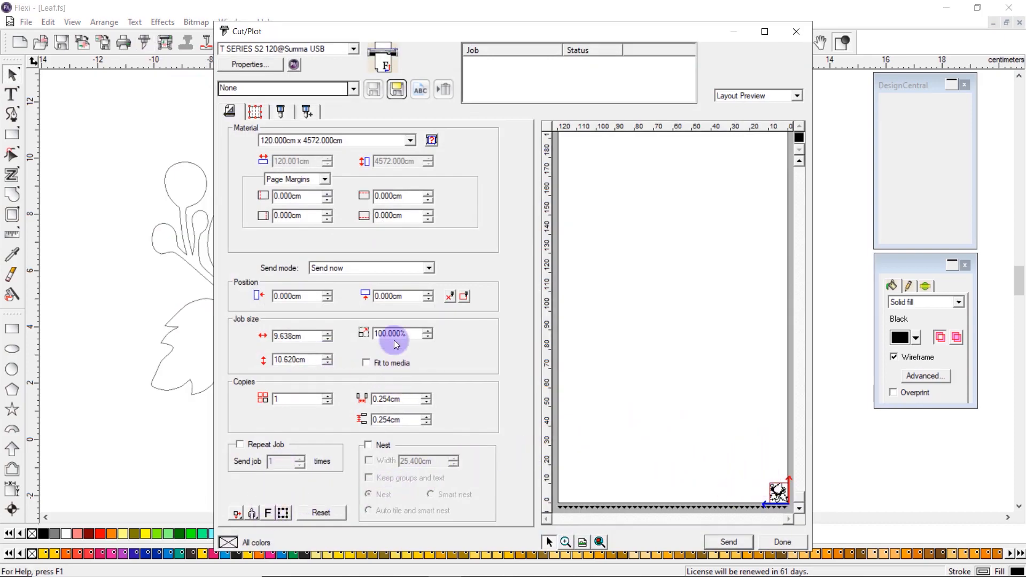
drag(307, 337, 240, 344)
text(30)
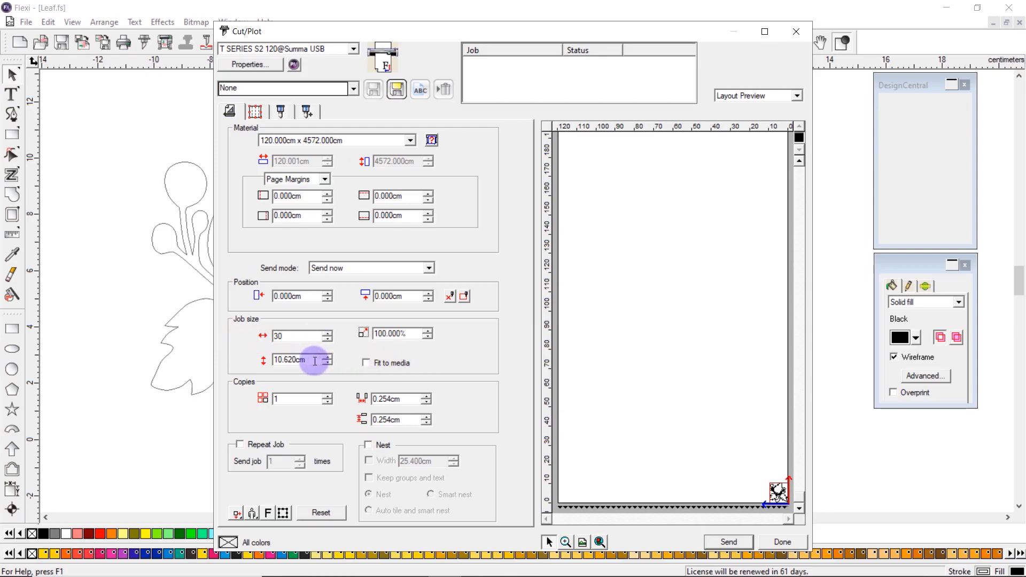
click(306, 359)
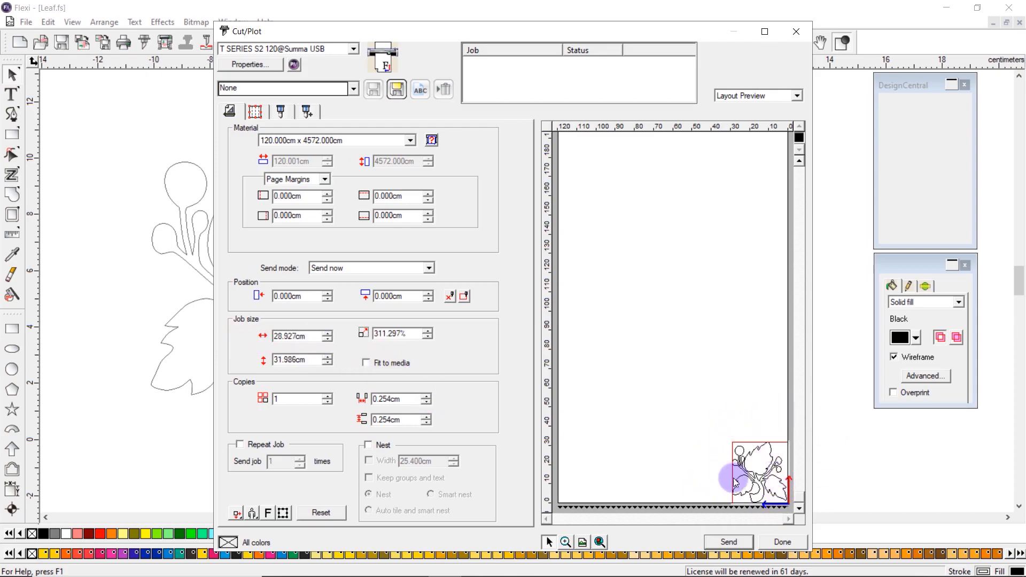
click(782, 541)
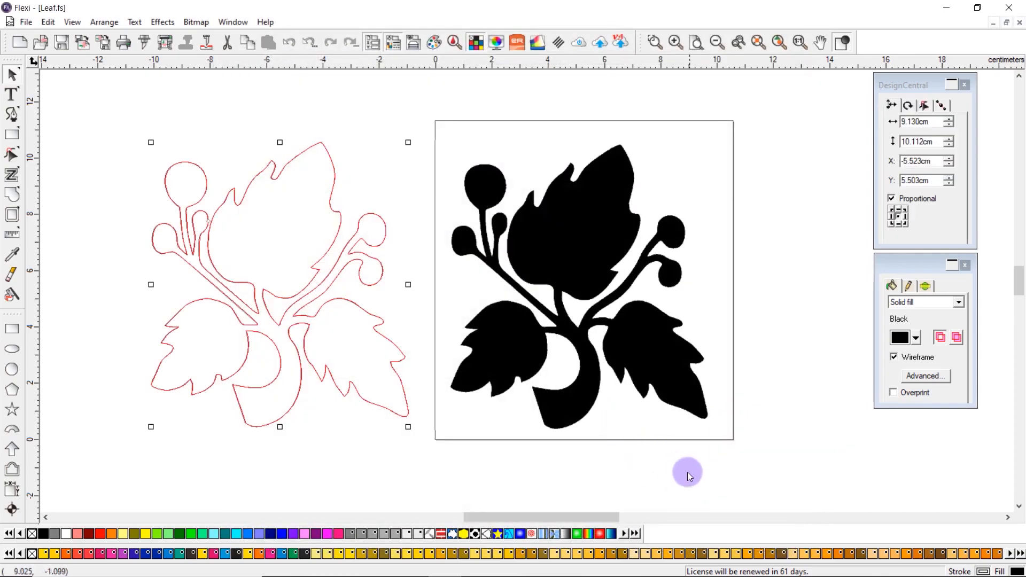
Start Autotrace on the leaf bitmap, set noise reduction and corners to Most, and leave the tool without tracing.
click(678, 454)
click(597, 279)
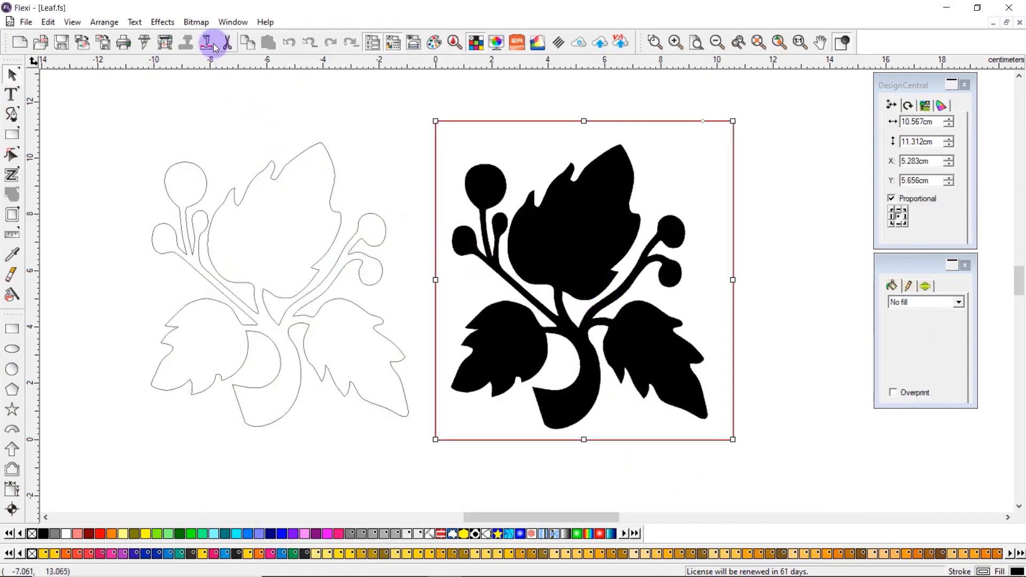
click(196, 22)
mouse_move(244, 141)
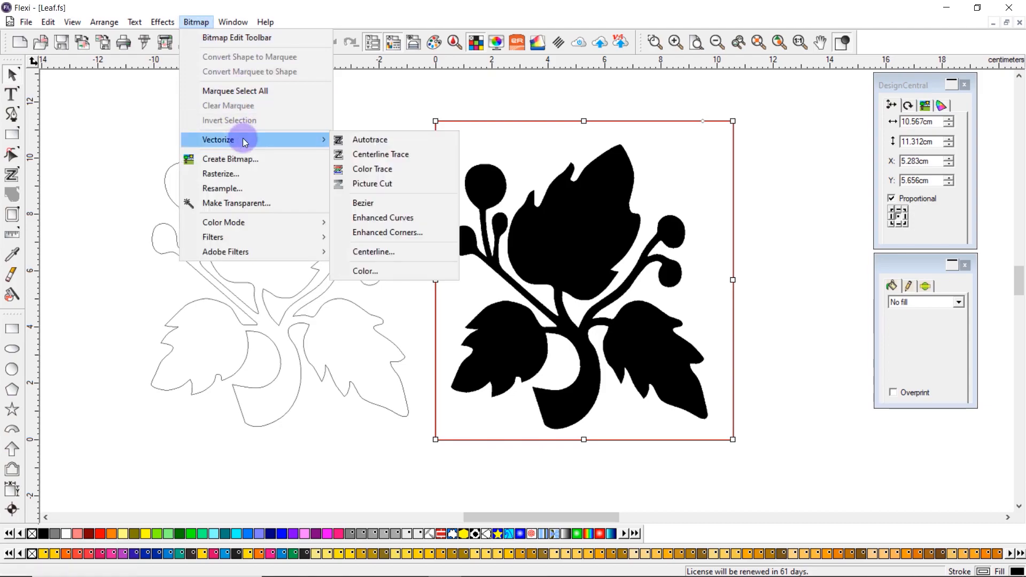
click(418, 142)
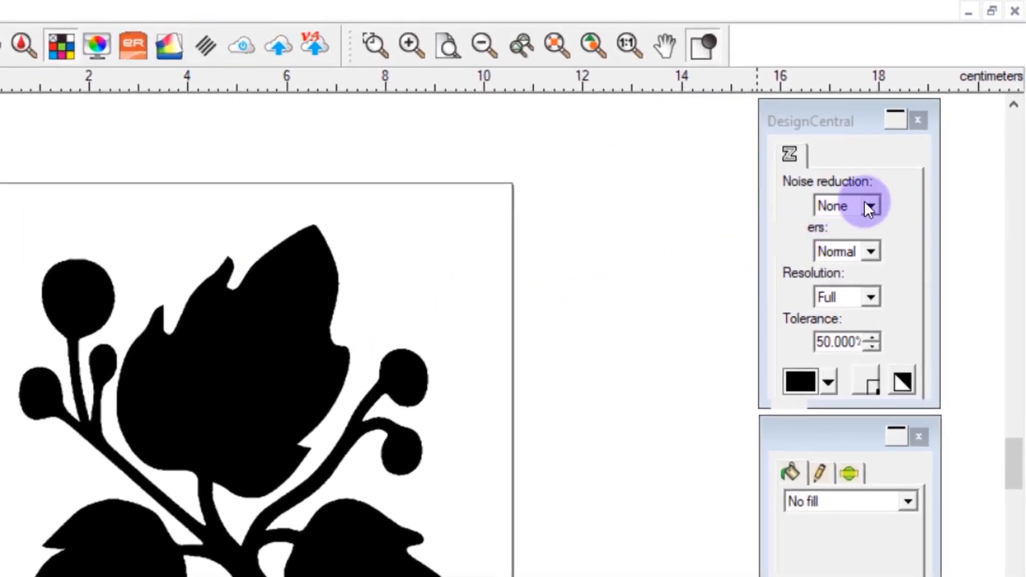
click(870, 205)
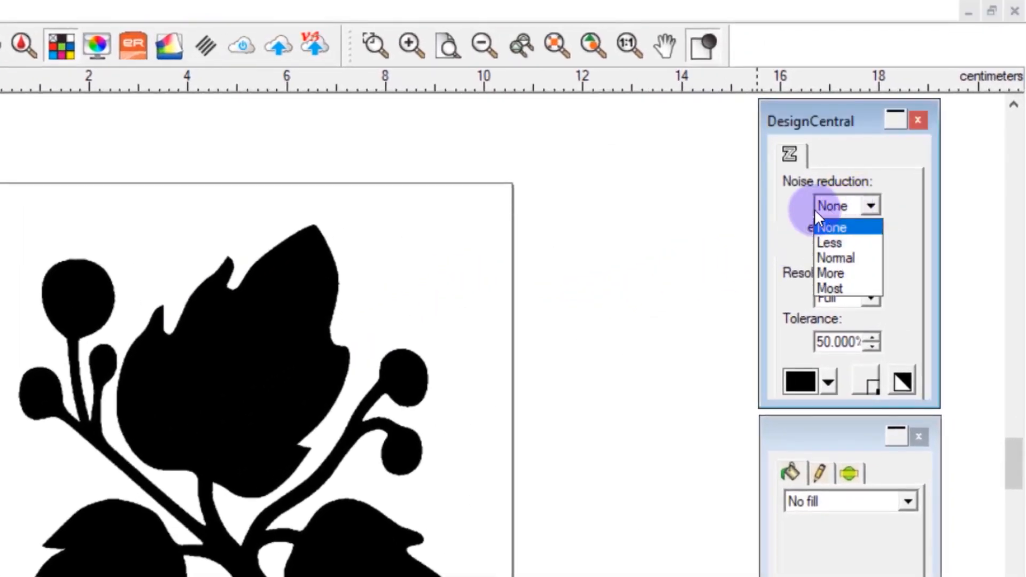
click(831, 288)
click(836, 249)
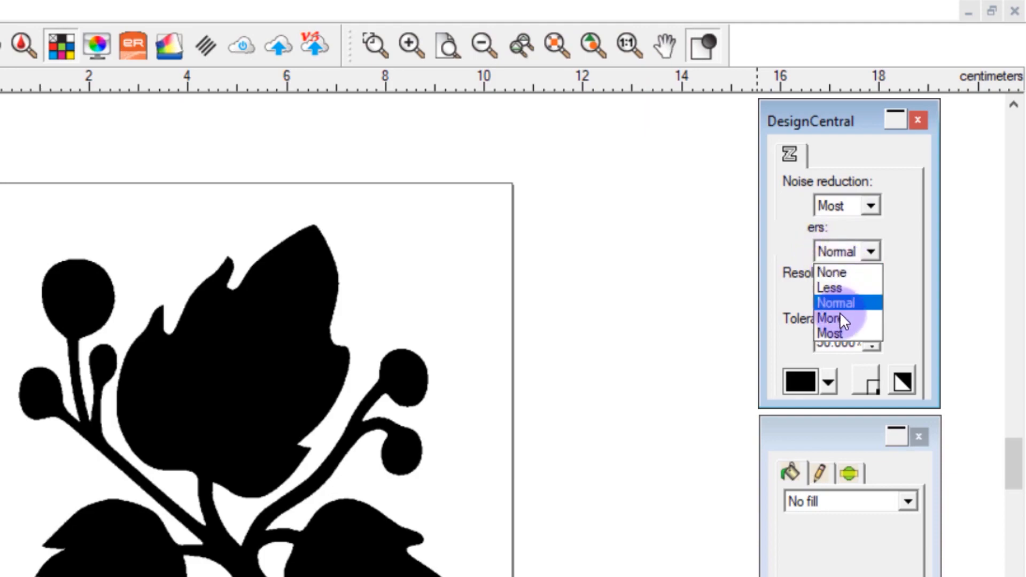
click(835, 333)
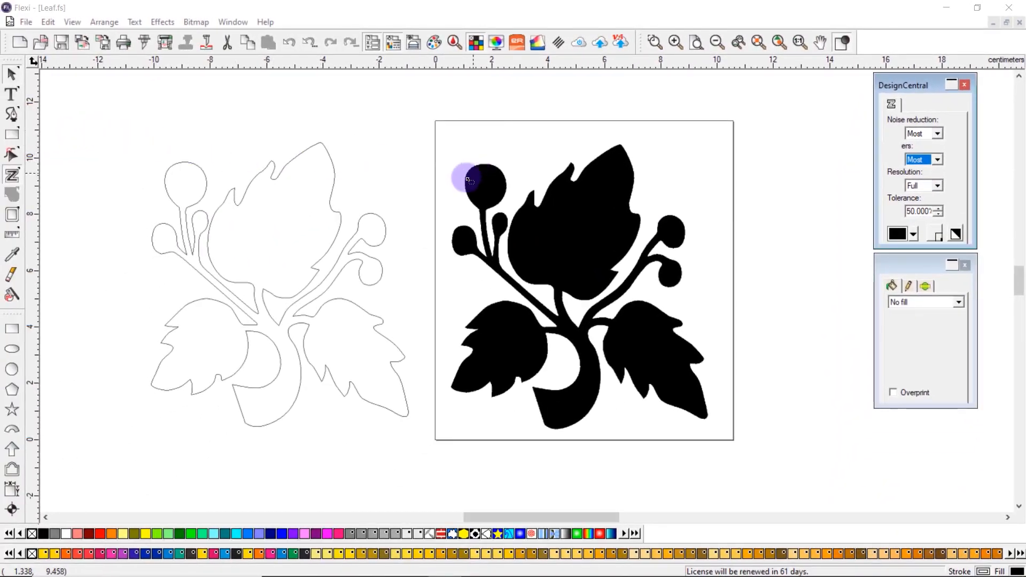
click(11, 73)
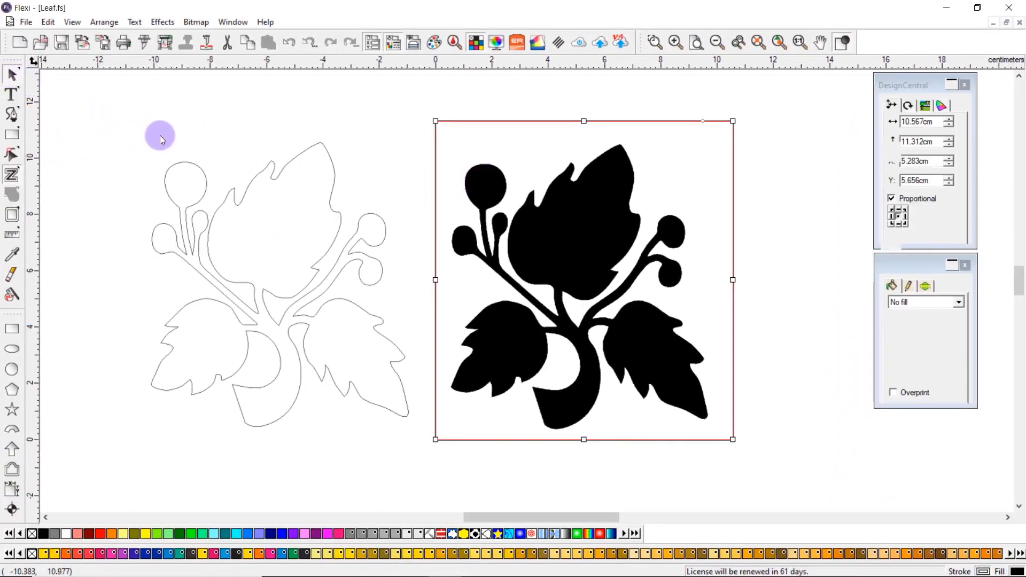
click(404, 149)
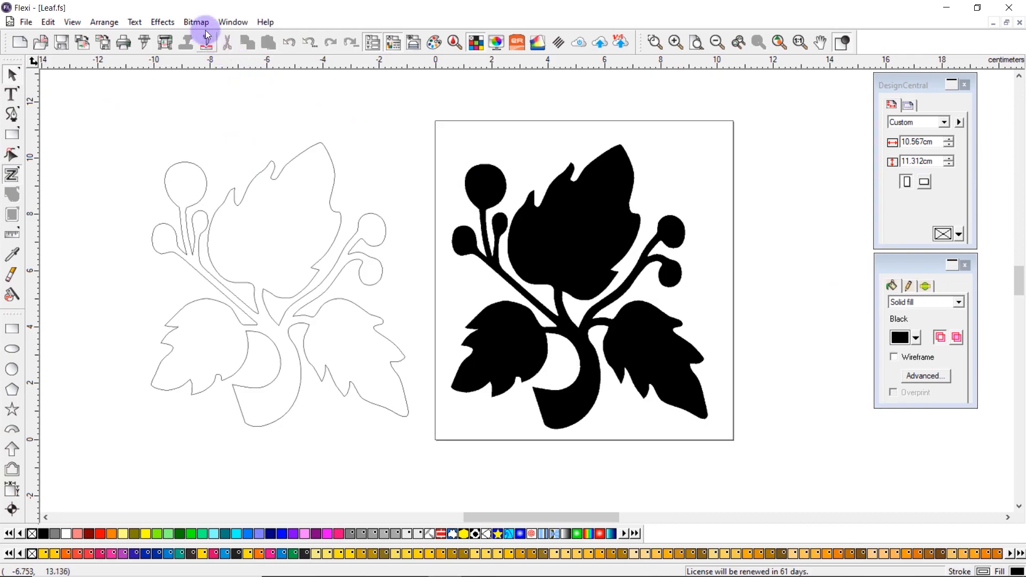
Switch to the colortrace.fs document and select the cow-head bitmap.
click(232, 24)
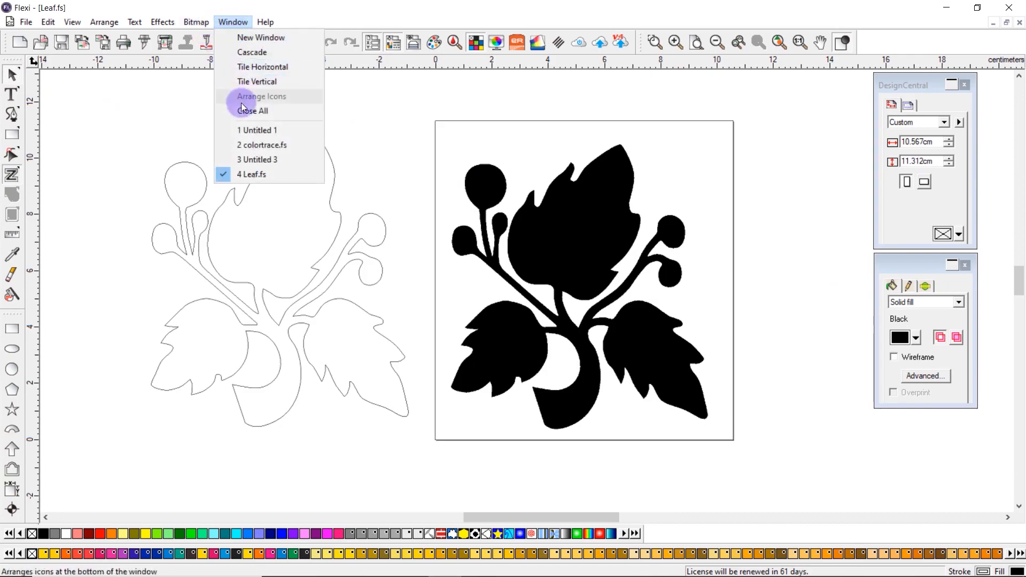
click(249, 146)
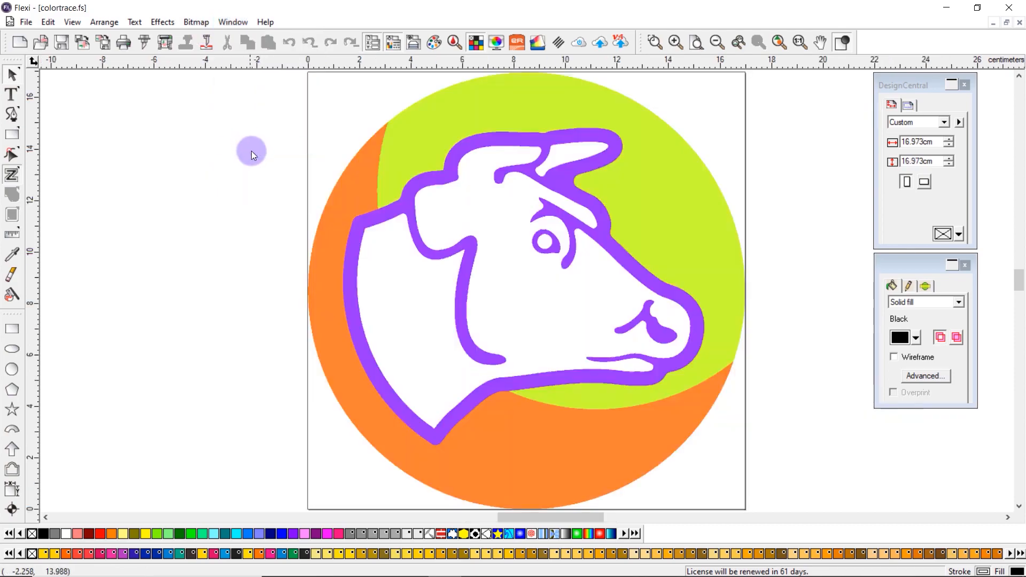
click(706, 229)
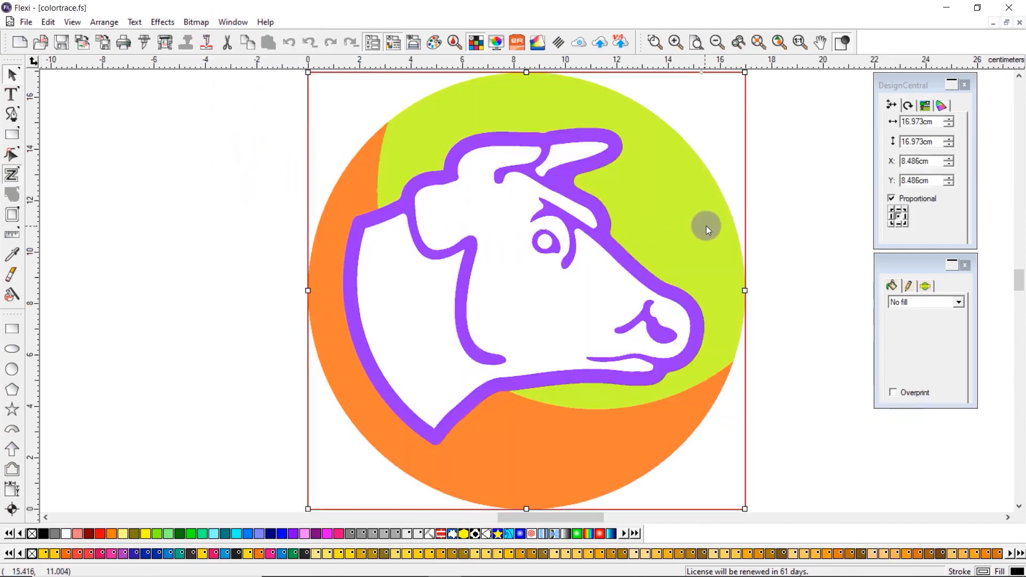
scroll(751, 162, down, 3)
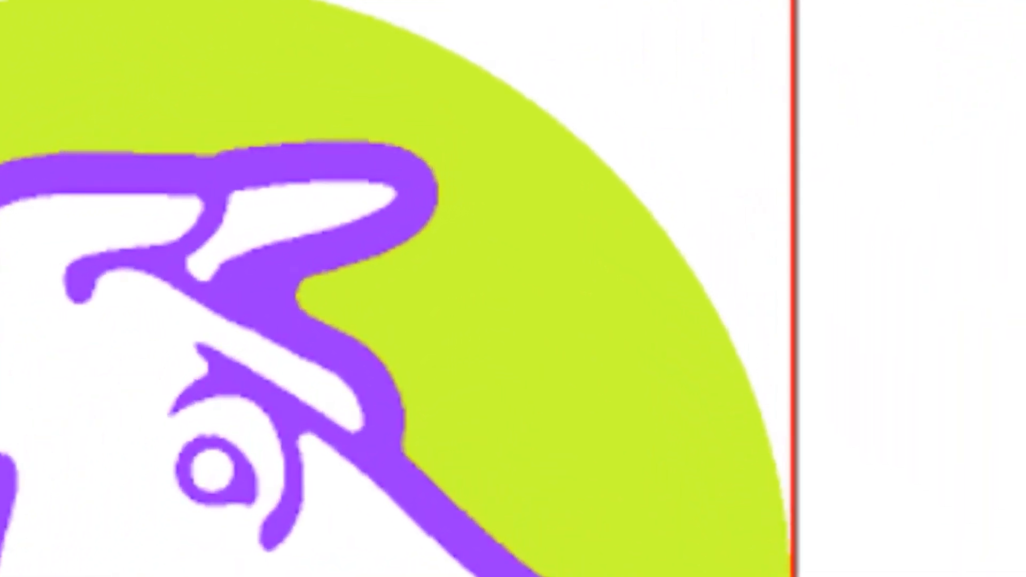
click(786, 434)
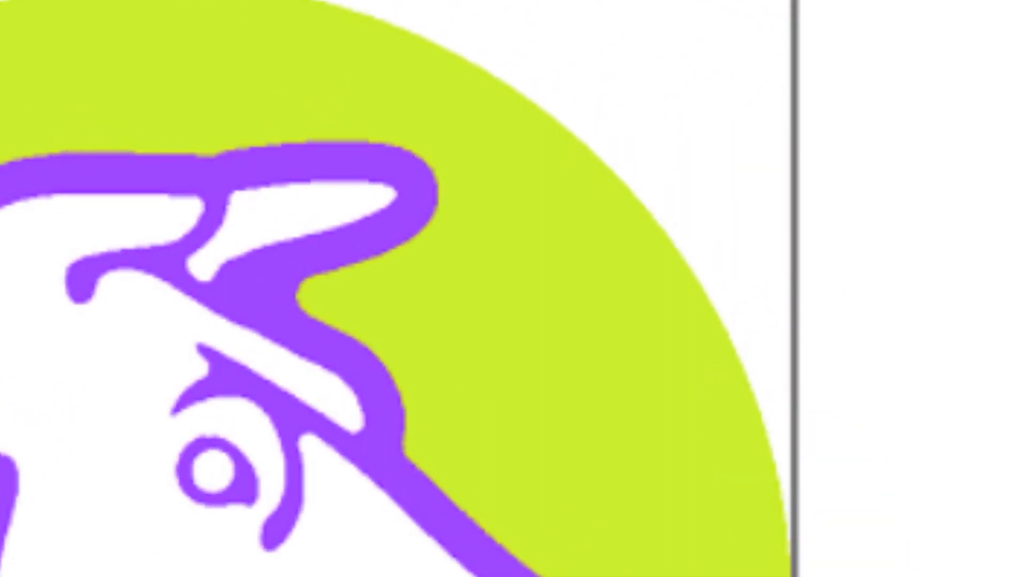
click(714, 372)
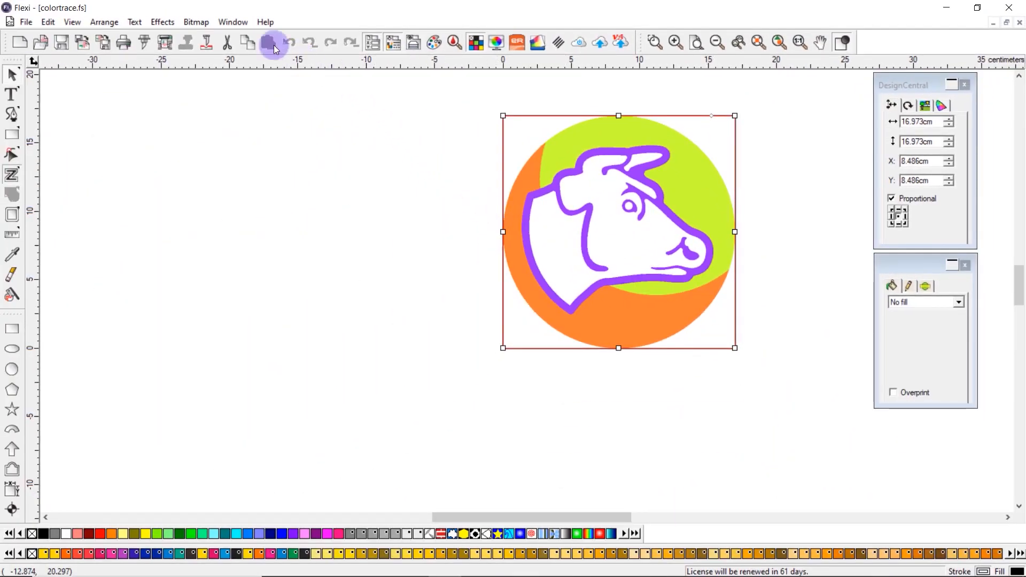
Try to prepare the cow-head bitmap for cutting with Cut/Plot, and close the dialog.
click(139, 48)
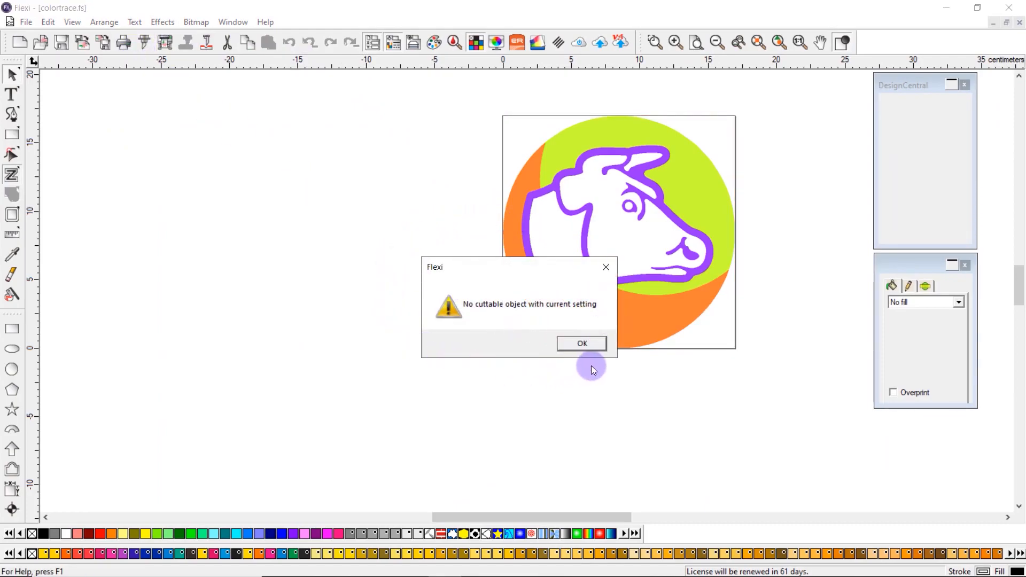
click(573, 342)
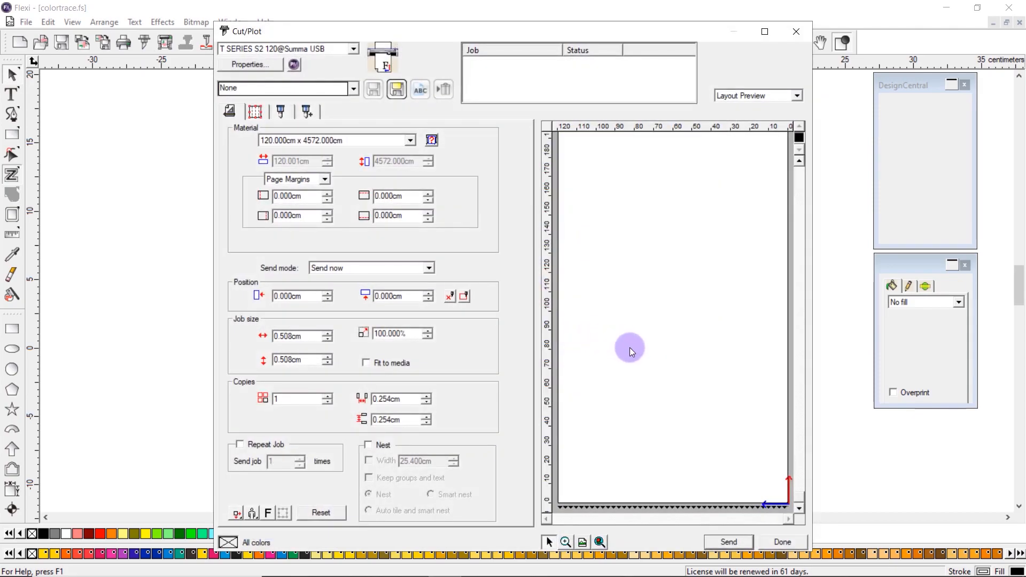
key(Escape)
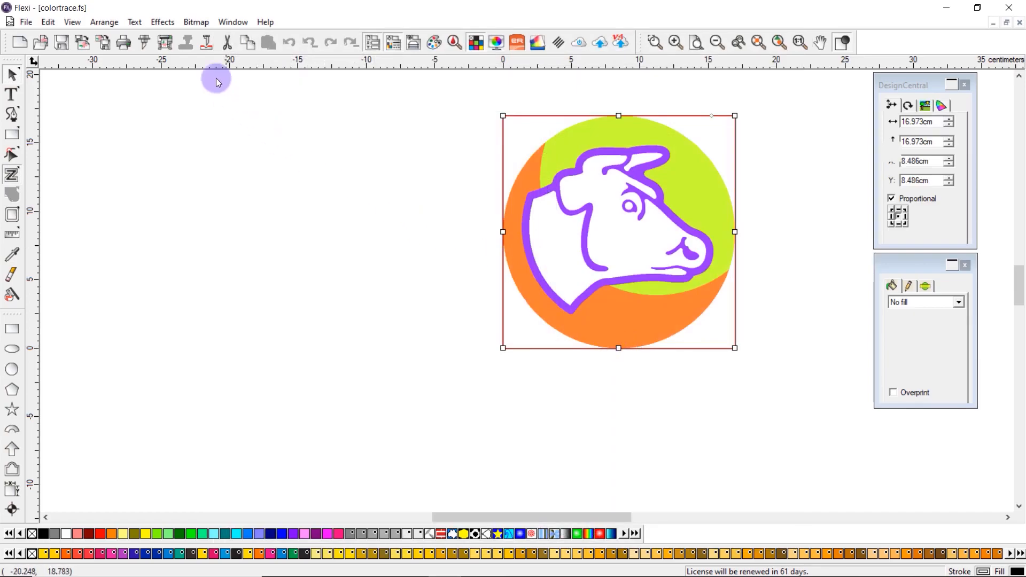
Vectorize the whole cow-head bitmap with Autotrace, keeping the current trace settings.
click(196, 23)
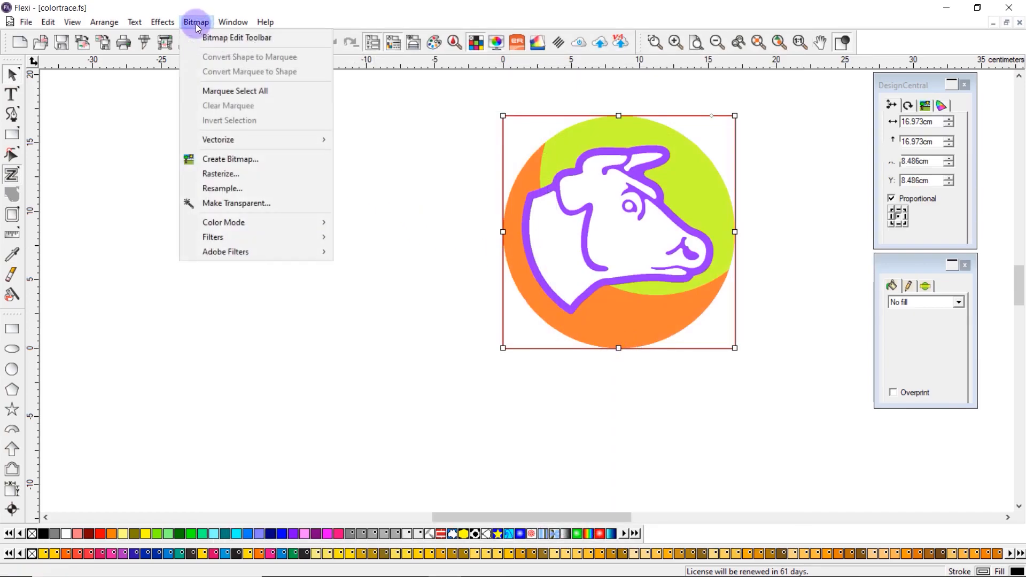
mouse_move(252, 140)
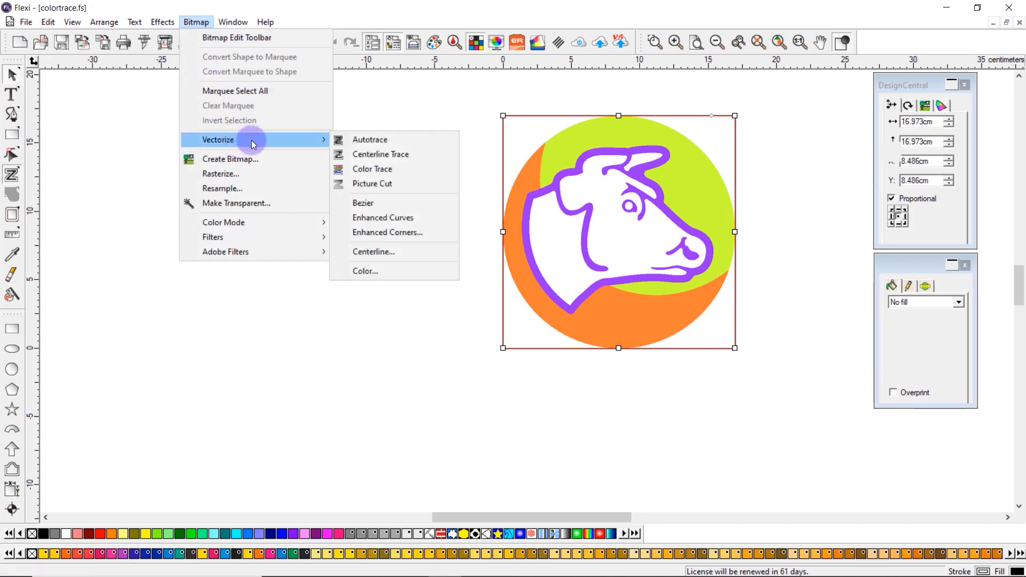
click(359, 140)
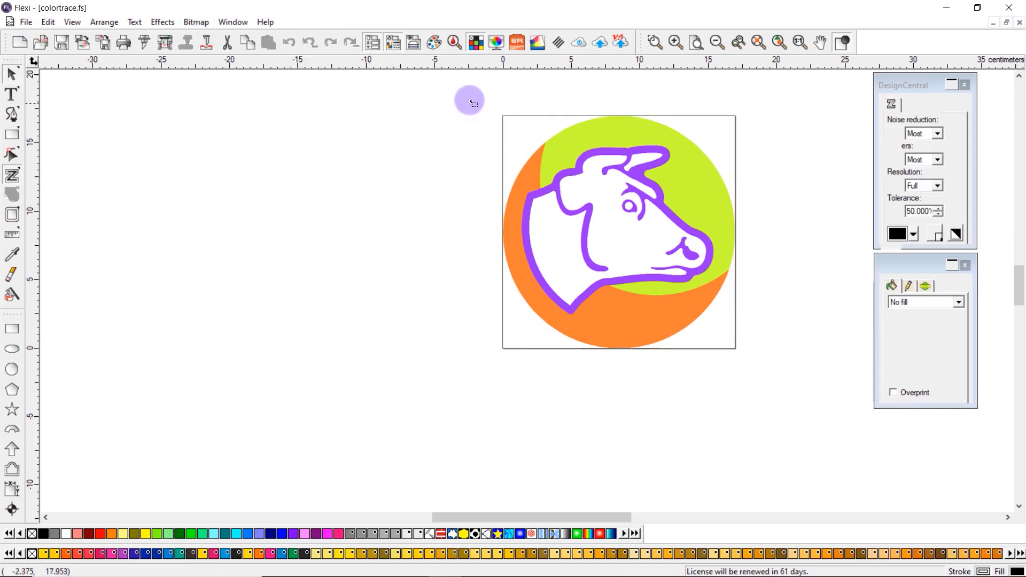
mouse_move(468, 97)
mouse_down()
mouse_move(660, 219)
mouse_move(781, 371)
mouse_up()
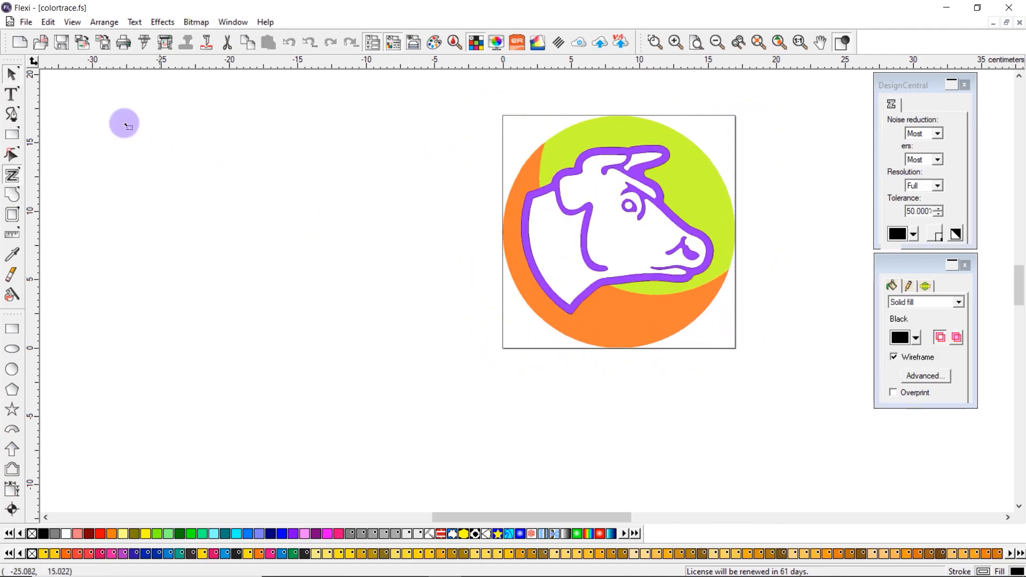
Move the autotraced cow-head outline off the bitmap to the empty area left of it, and clear the selection.
click(12, 74)
drag(584, 206, 279, 223)
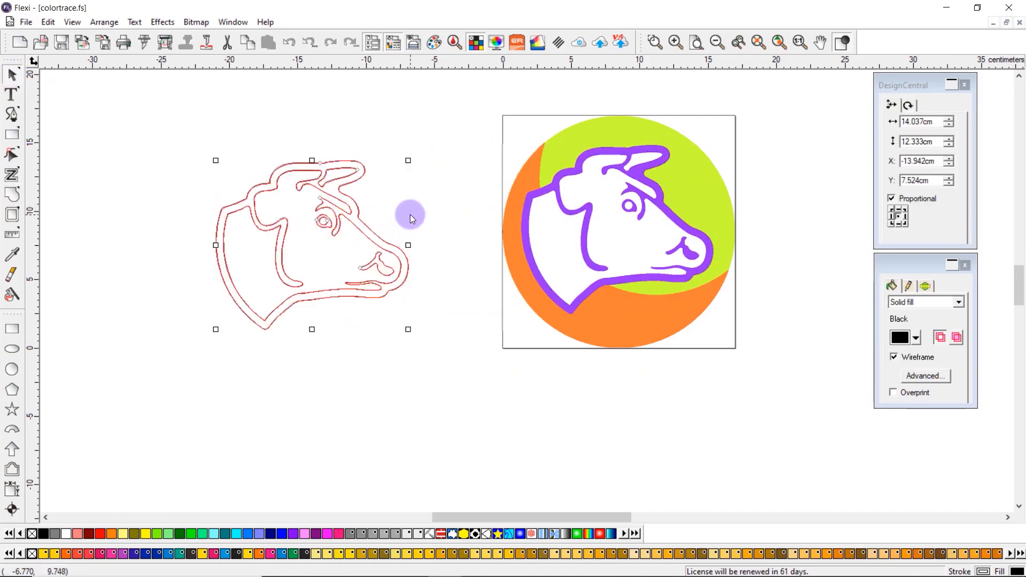
click(410, 214)
mouse_move(161, 141)
mouse_down()
mouse_move(393, 336)
mouse_move(439, 346)
mouse_up()
click(564, 266)
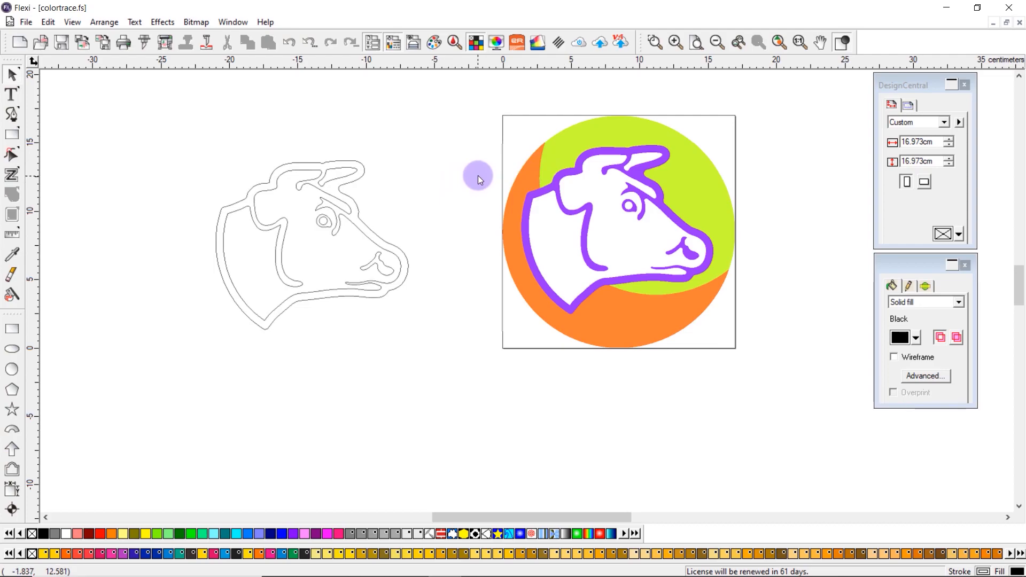
Start Color Trace, set the number of colors to 4, and mark the whole cow-head bitmap for tracing.
click(195, 22)
mouse_move(235, 139)
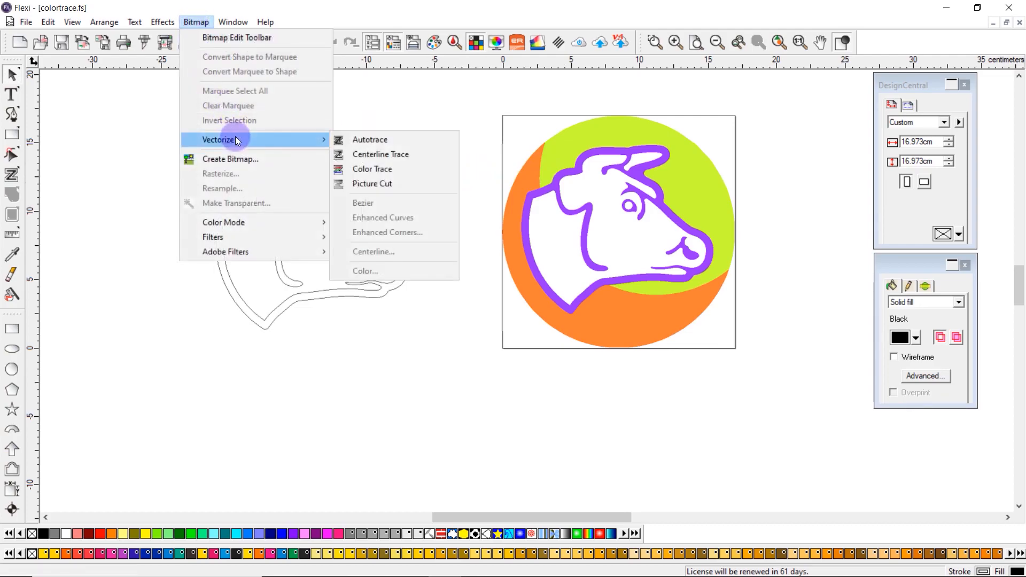
click(371, 170)
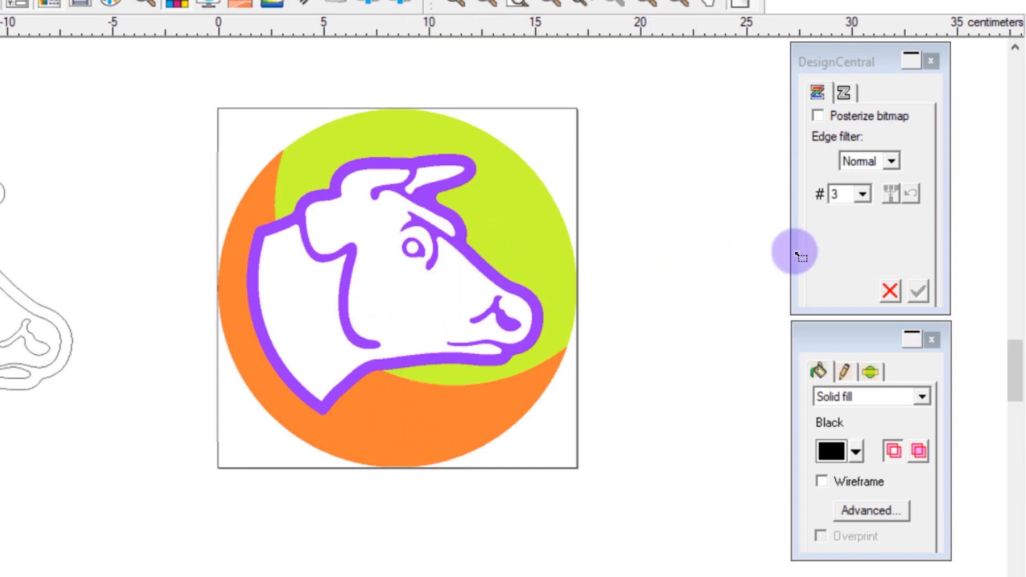
click(858, 196)
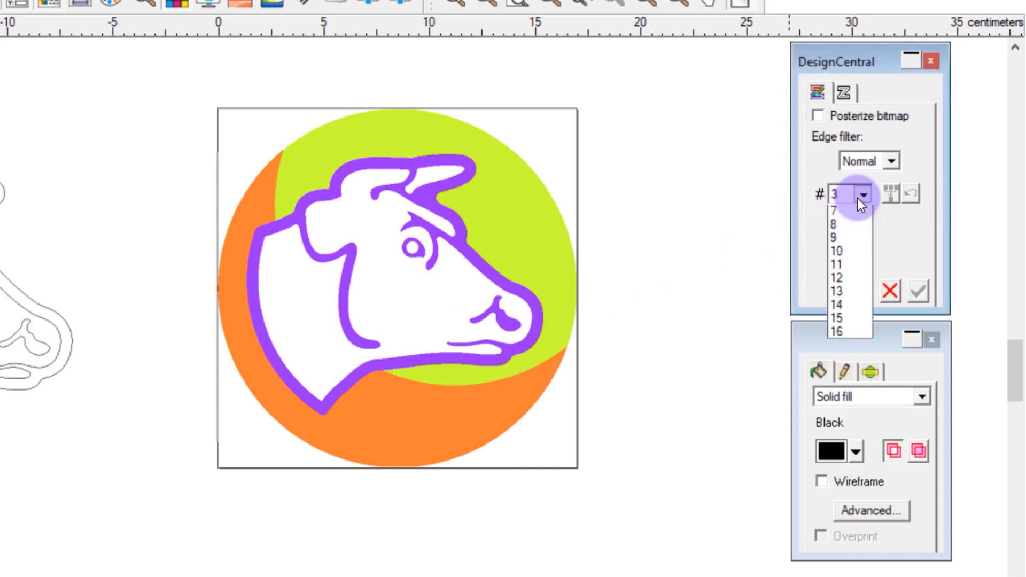
click(844, 240)
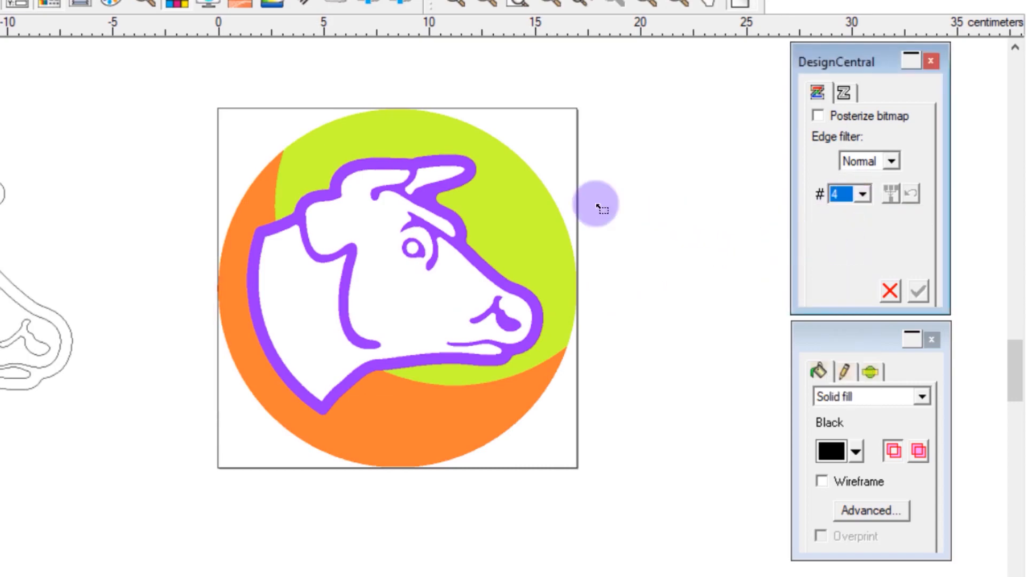
drag(190, 85, 646, 499)
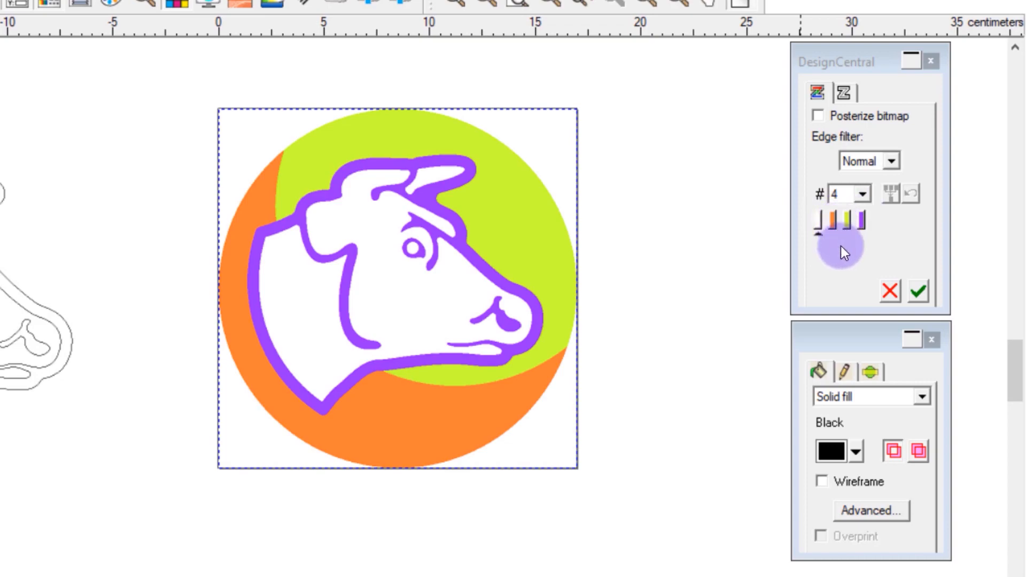
Replace the purple trace color of the cow head's lines with the basic color blue.
double_click(861, 222)
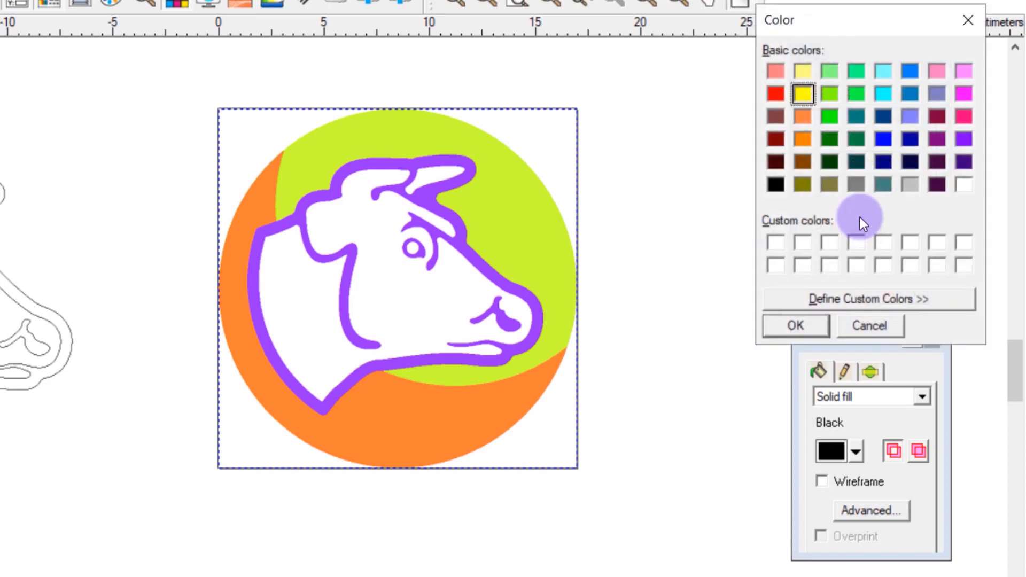
click(883, 138)
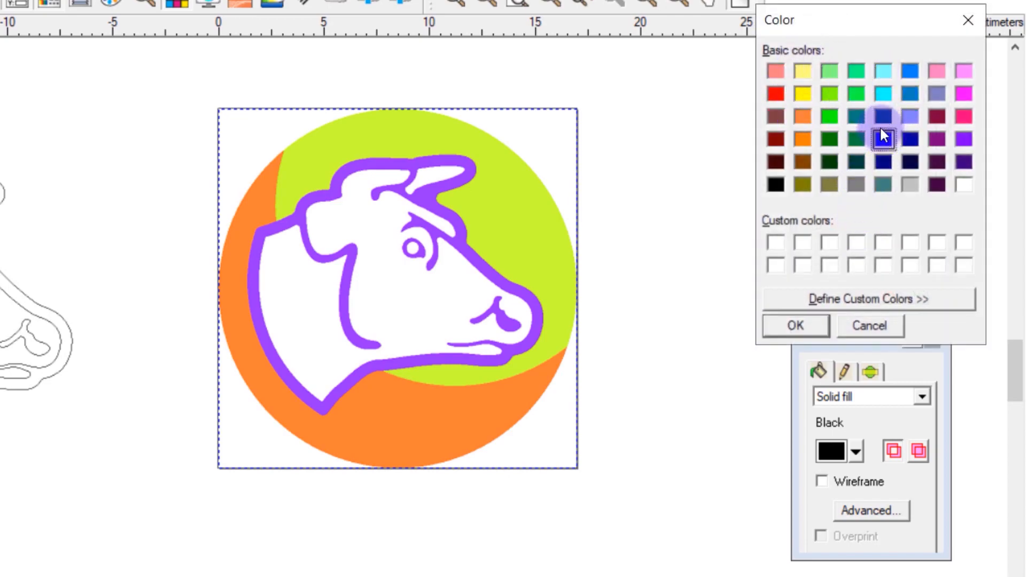
click(804, 321)
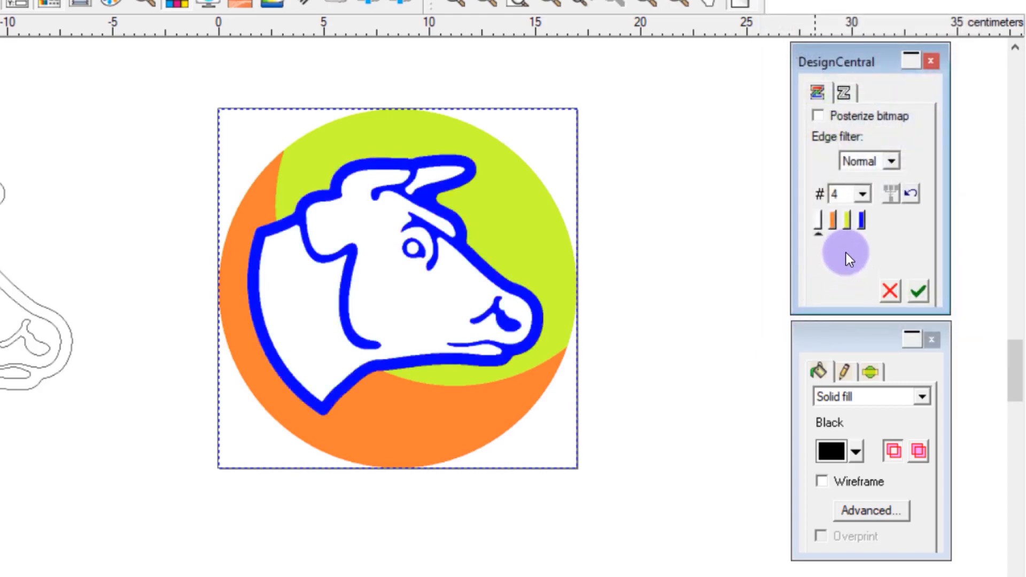
Exclude and re-include the orange and lime-green trace colors to preview them, and apply the color trace with all four colors.
click(831, 226)
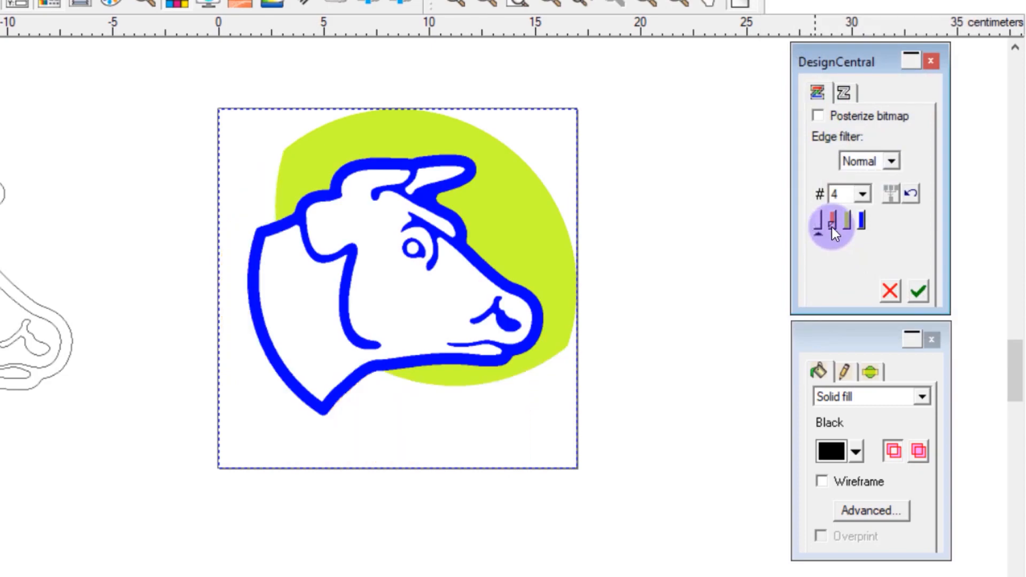
click(831, 227)
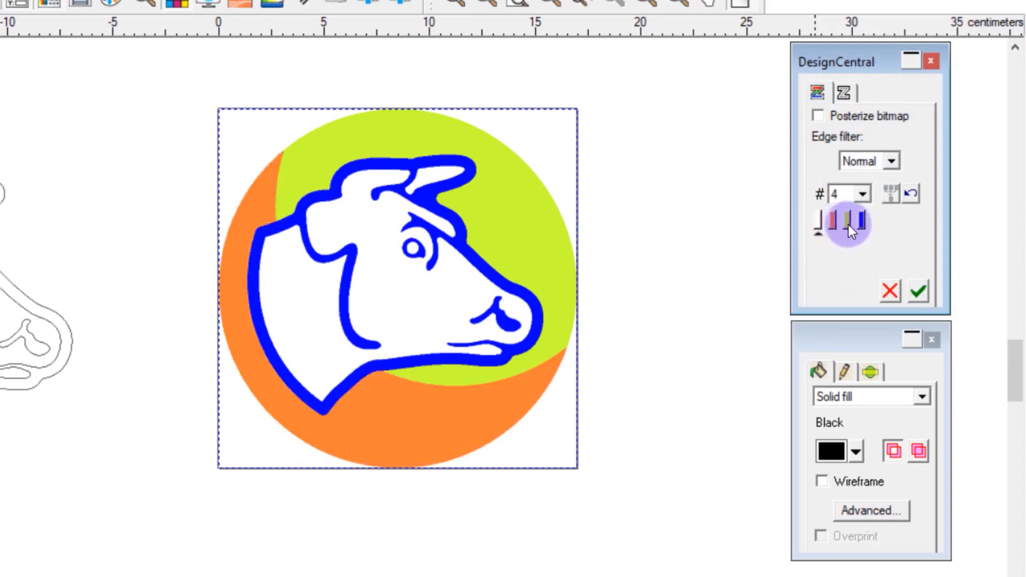
click(849, 224)
click(848, 224)
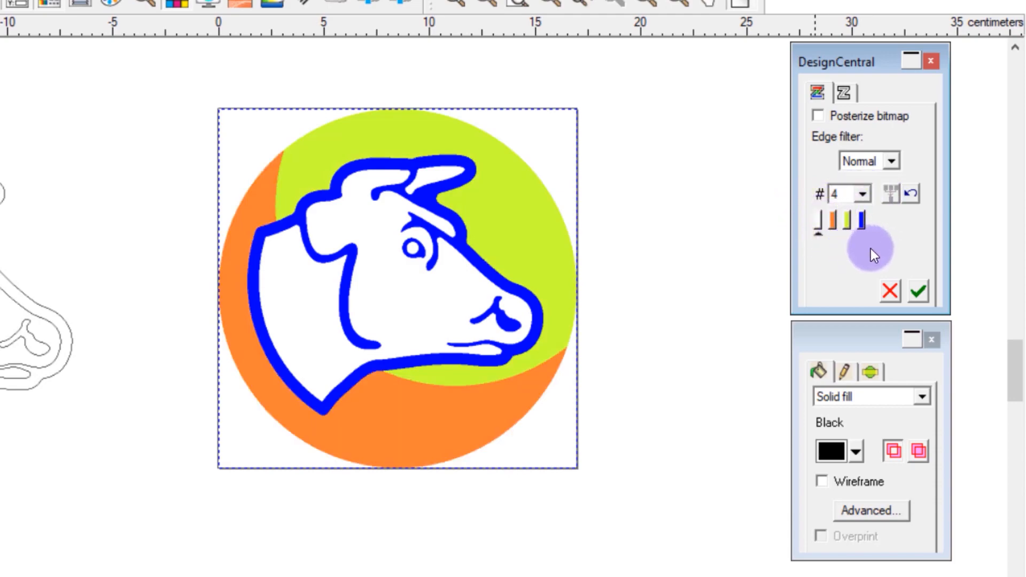
click(919, 293)
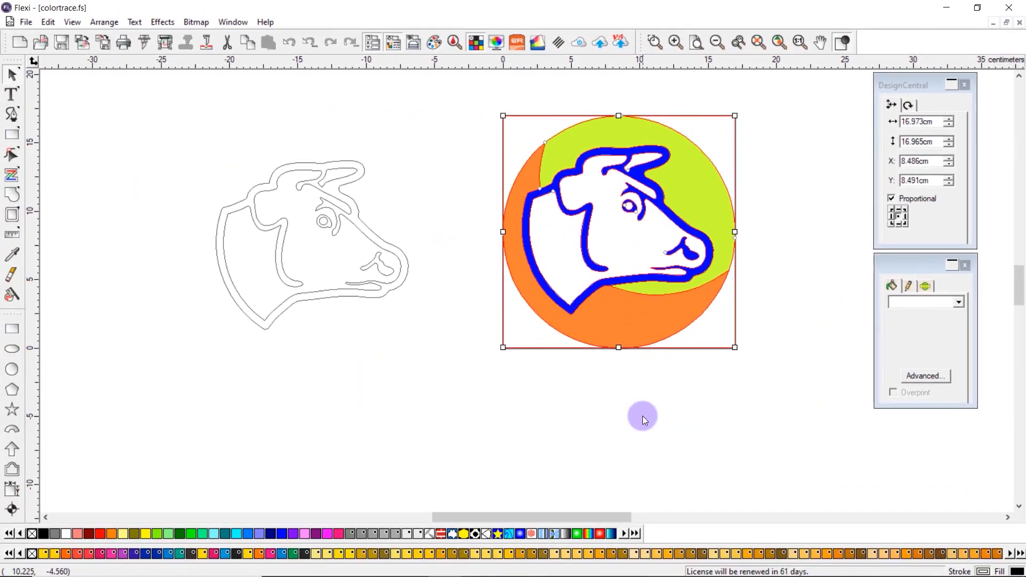
Move the white corner shapes and the original bitmap away from the color-traced cow head, to the area left of it.
click(289, 506)
drag(525, 328, 399, 390)
drag(710, 336, 292, 414)
drag(528, 128, 213, 394)
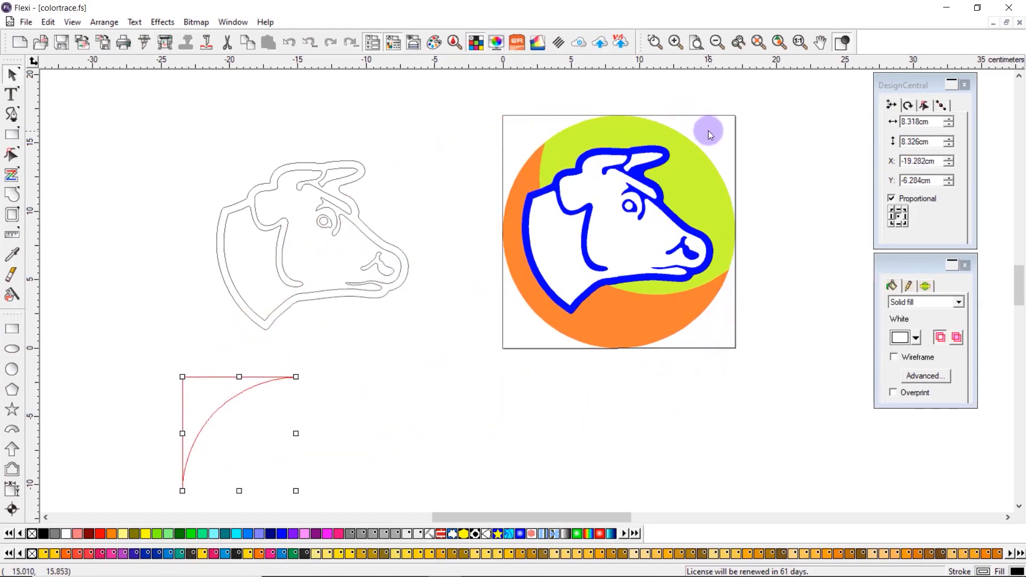
drag(709, 131, 389, 360)
mouse_move(523, 336)
mouse_down()
mouse_move(122, 309)
mouse_move(71, 384)
mouse_move(80, 382)
mouse_up()
Select the color-traced shapes, pull the lime-green shape out of the artwork as a test, and undo that move.
click(502, 113)
drag(483, 108, 776, 359)
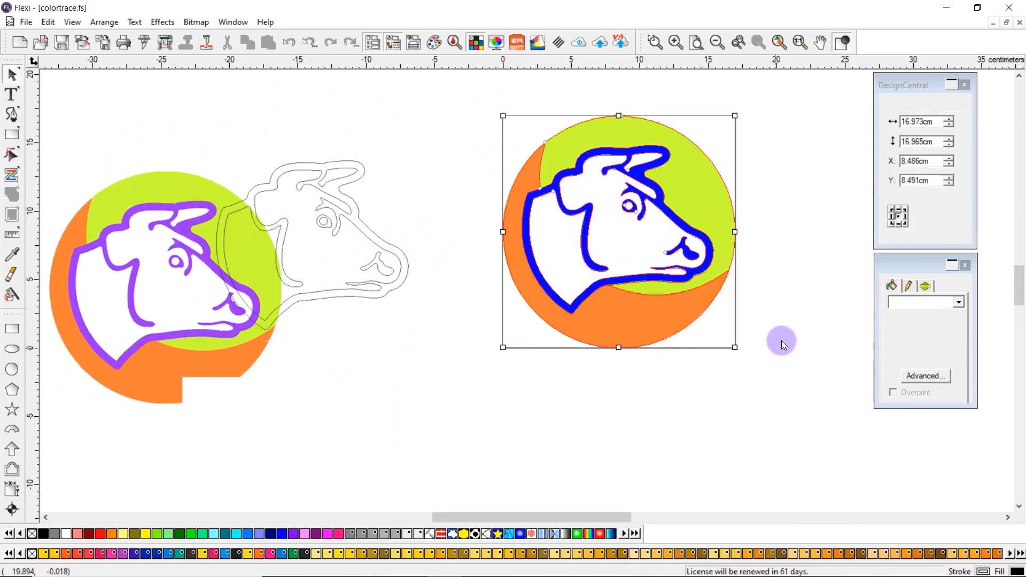
drag(728, 183, 753, 153)
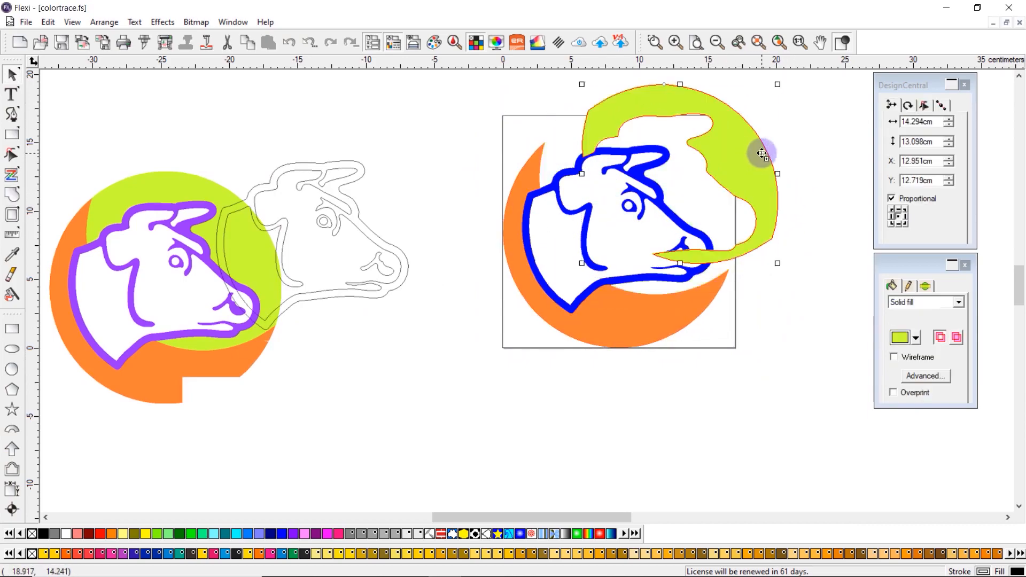
key(ctrl+z)
Open Cut/Plot for the color-traced cow head, limit the job to the selected shapes, and enlarge them in the layout preview.
drag(481, 91, 805, 356)
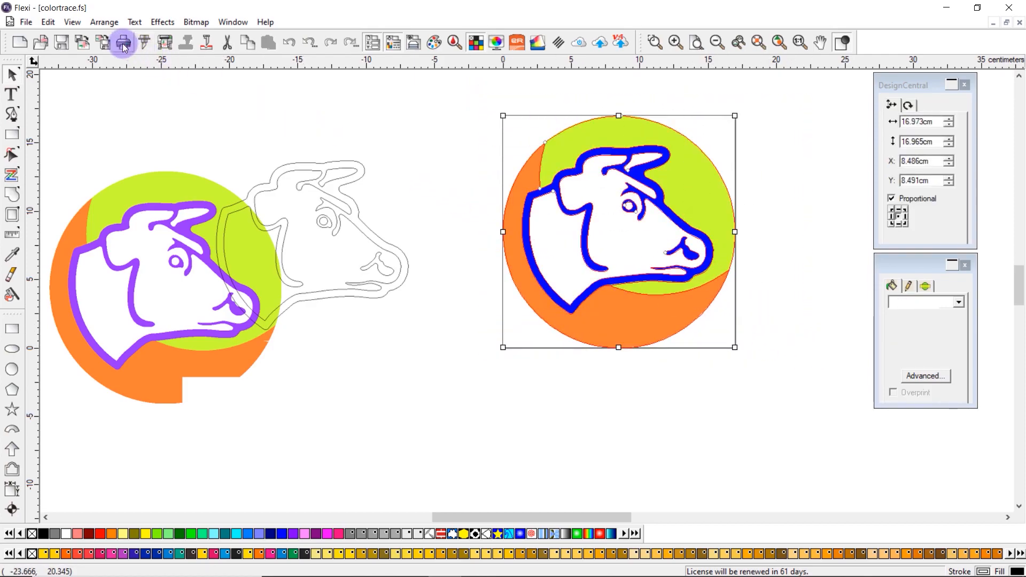
click(143, 41)
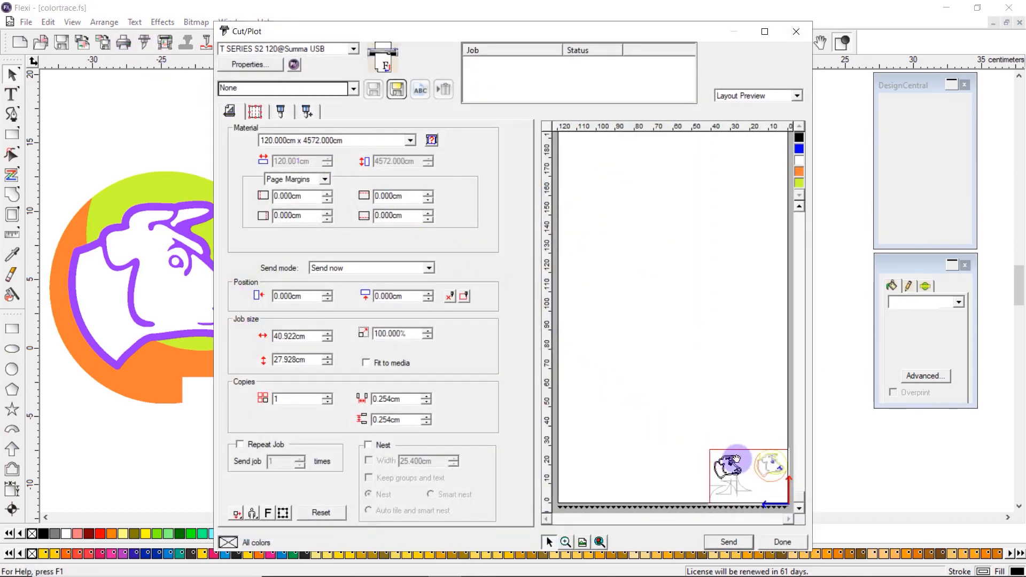
click(282, 513)
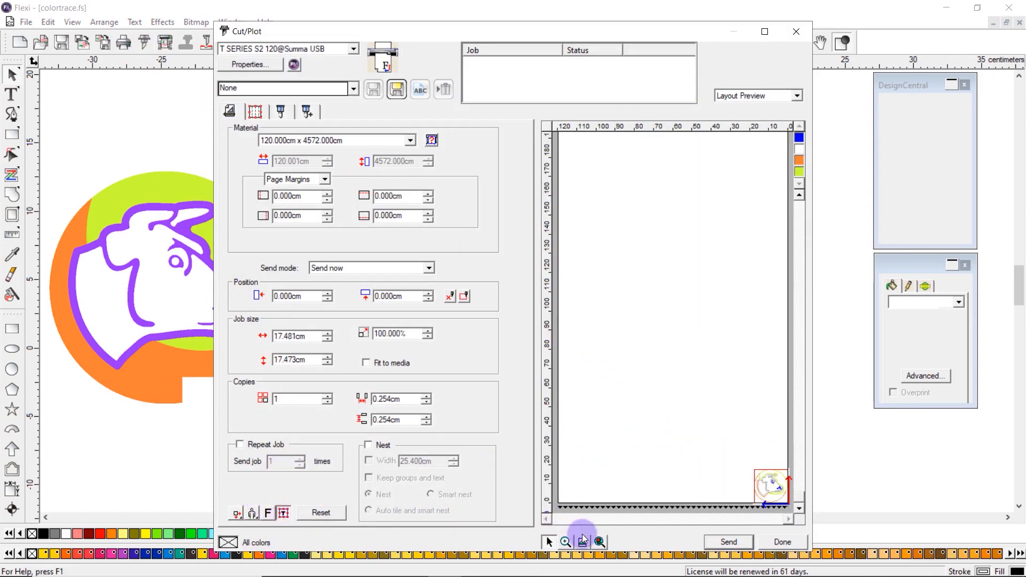
drag(739, 460, 806, 522)
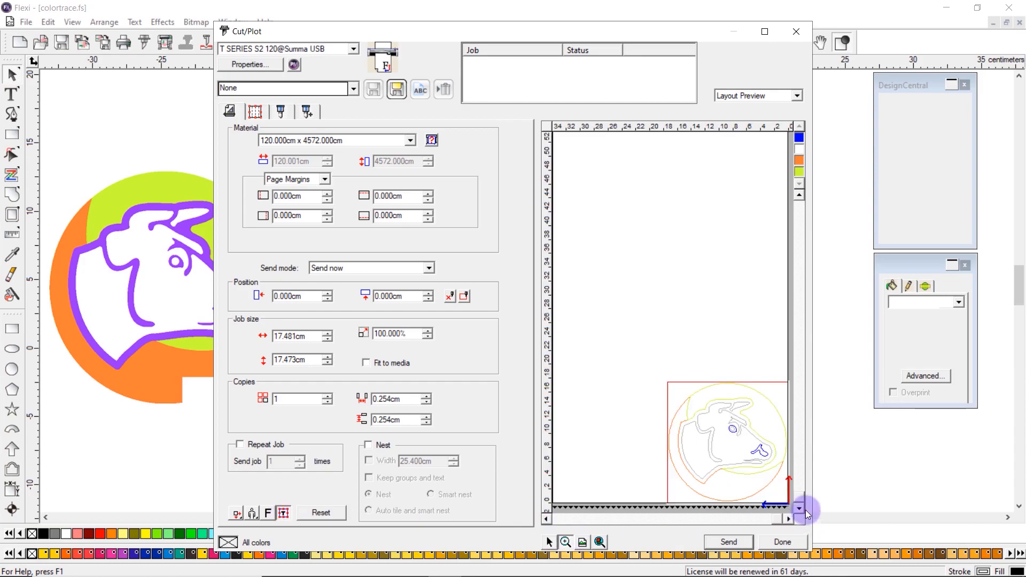